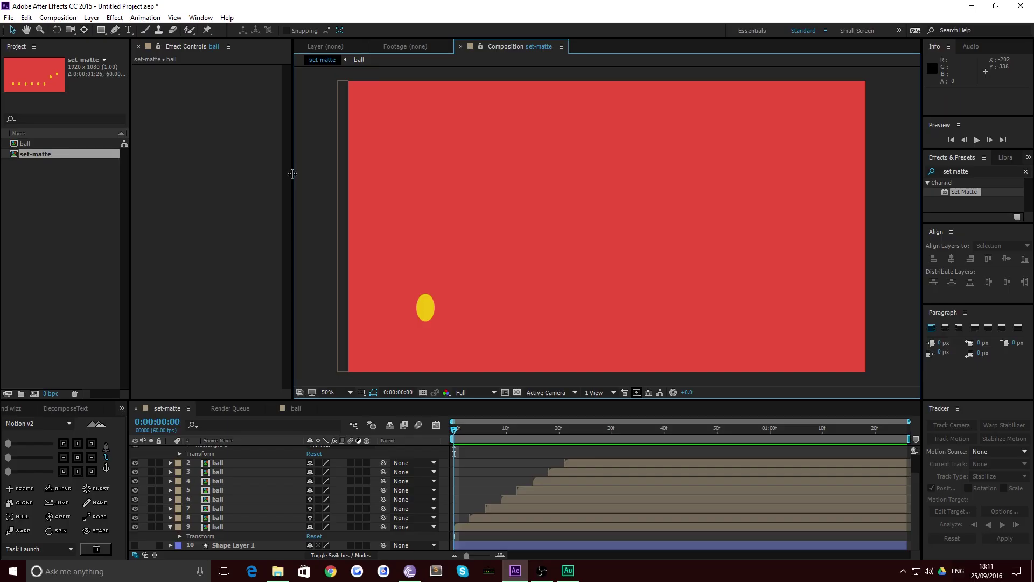
Preview the bouncing ball animation, stopping at frame 7 and moving ahead to frame 9.
{"action": "key", "text": "space"}
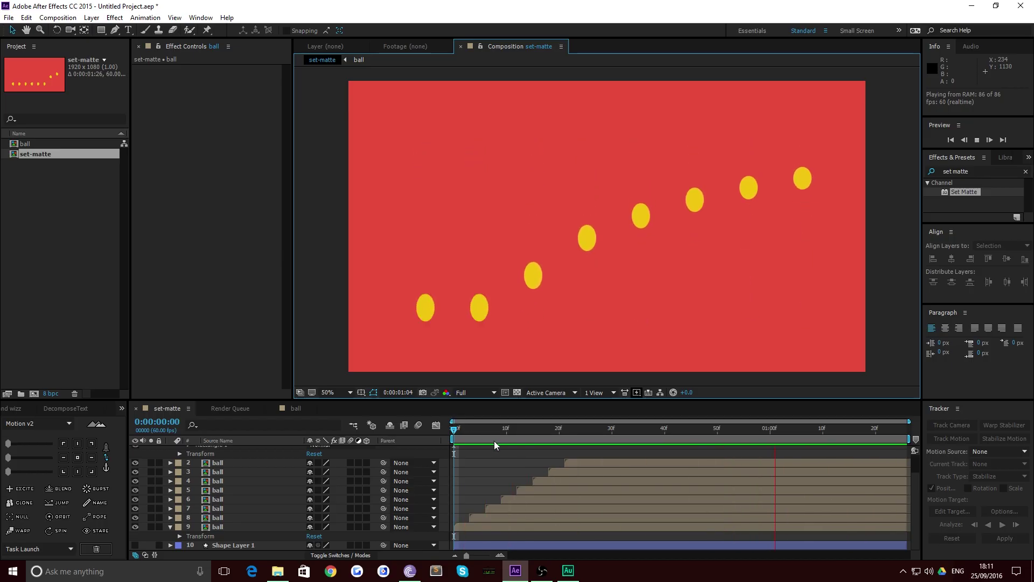
{"action": "left_click", "coordinate": [488, 434]}
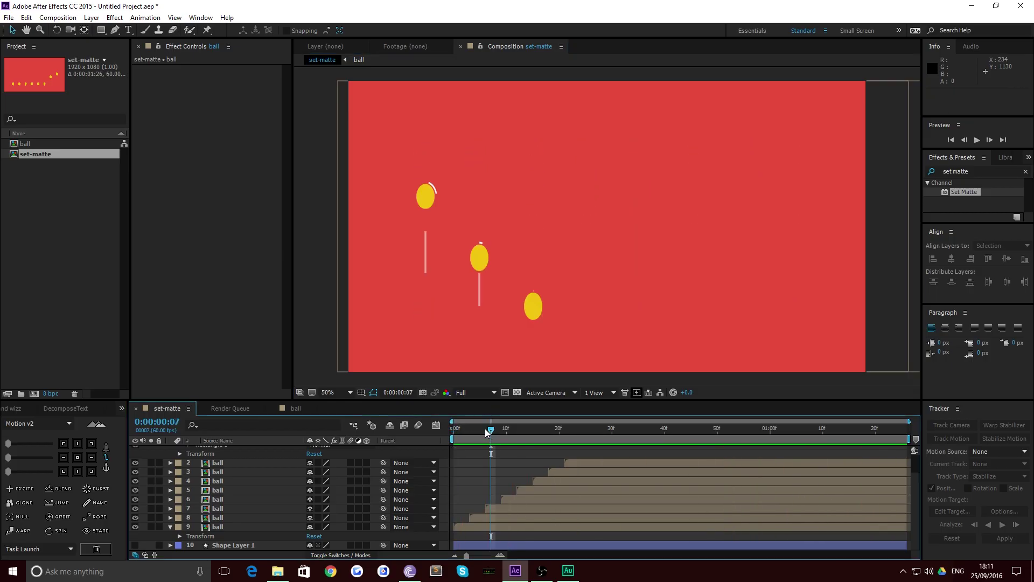
{"action": "left_click_drag", "start_coordinate": [490, 429], "coordinate": [501, 429]}
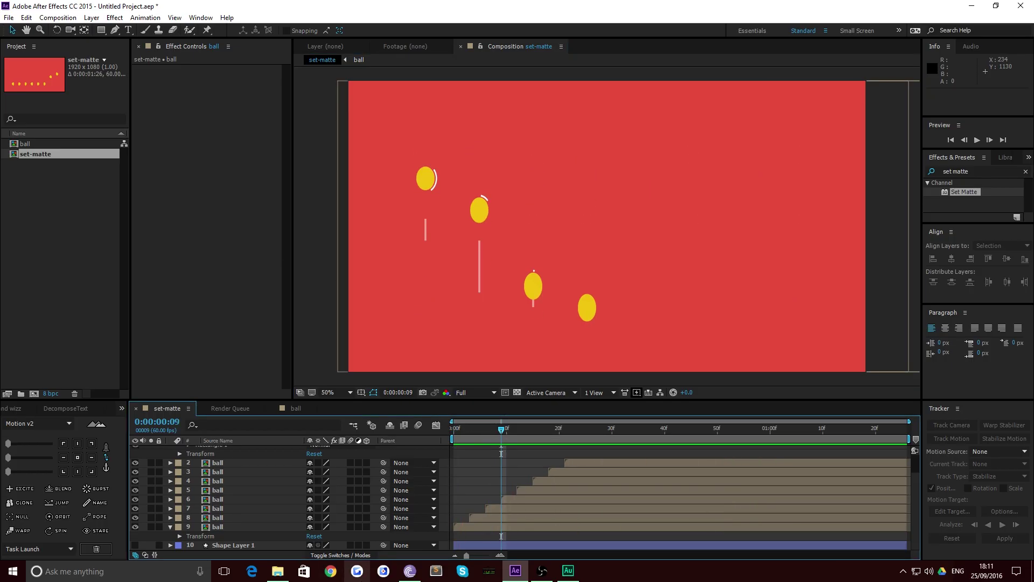
Try a rectangular test mask on the bottom ball, paste it onto ball layer 8, then undo it.
{"action": "left_click", "coordinate": [222, 528]}
{"action": "left_click", "coordinate": [101, 30]}
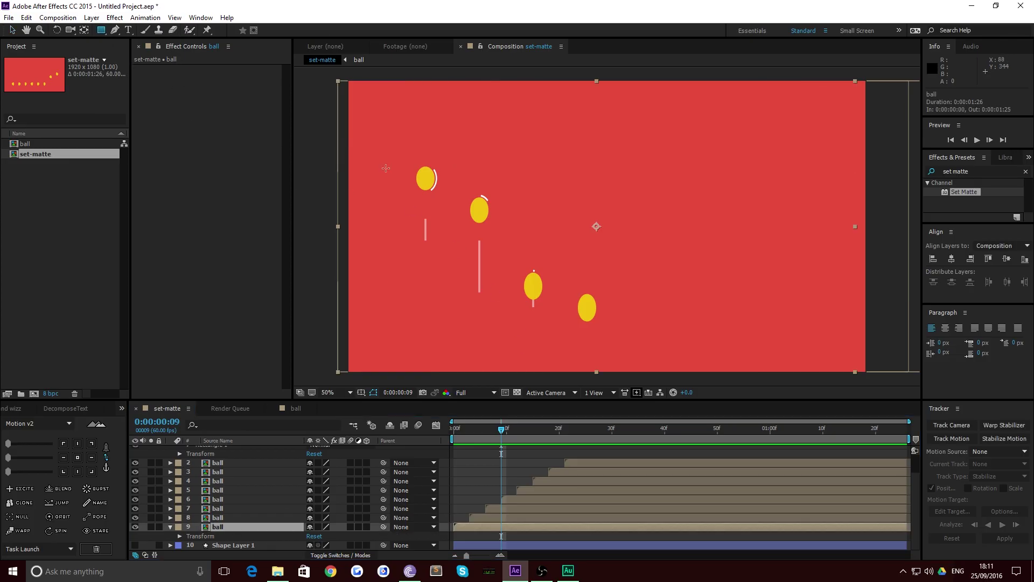
{"action": "mouse_move", "coordinate": [389, 174]}
{"action": "left_mouse_down"}
{"action": "mouse_move", "coordinate": [461, 213]}
{"action": "mouse_move", "coordinate": [455, 222]}
{"action": "left_mouse_up"}
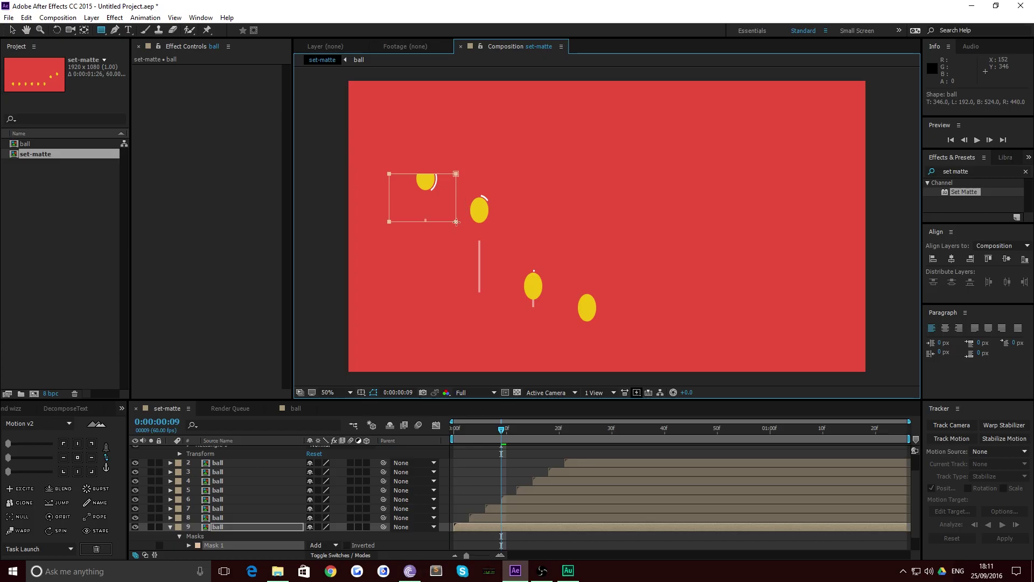
{"action": "mouse_move", "coordinate": [500, 430]}
{"action": "left_mouse_down"}
{"action": "mouse_move", "coordinate": [475, 425]}
{"action": "mouse_move", "coordinate": [653, 422]}
{"action": "mouse_move", "coordinate": [491, 426]}
{"action": "left_mouse_up"}
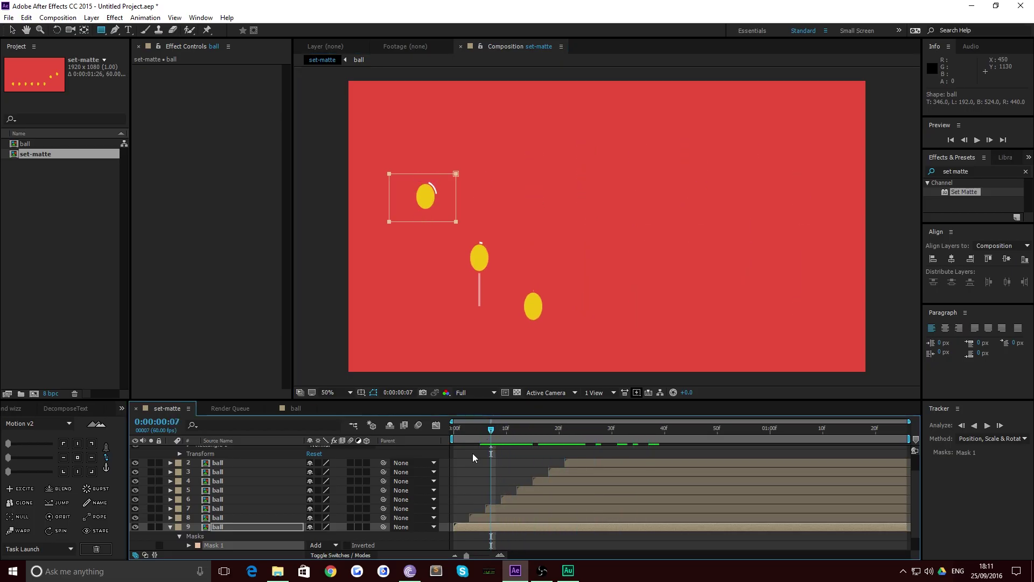
{"action": "scroll", "coordinate": [222, 496], "scroll_direction": "down", "scroll_amount": 1}
{"action": "left_click", "coordinate": [215, 525]}
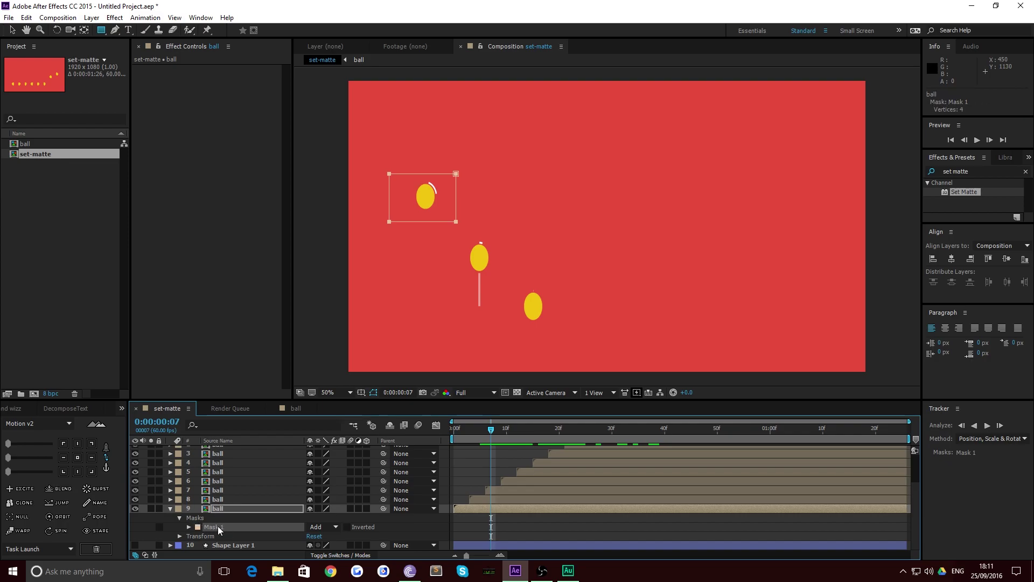
{"action": "left_click", "coordinate": [221, 498]}
{"action": "key", "text": "ctrl+v"}
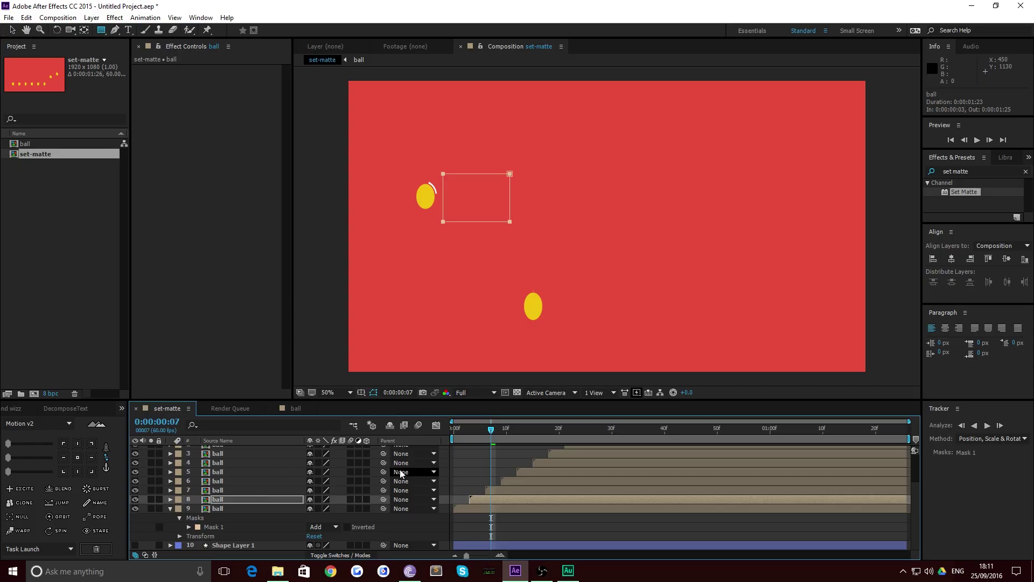
{"action": "key", "text": "ctrl+z"}
{"action": "key", "text": "ctrl+z"}
{"action": "key", "text": "ctrl+z"}
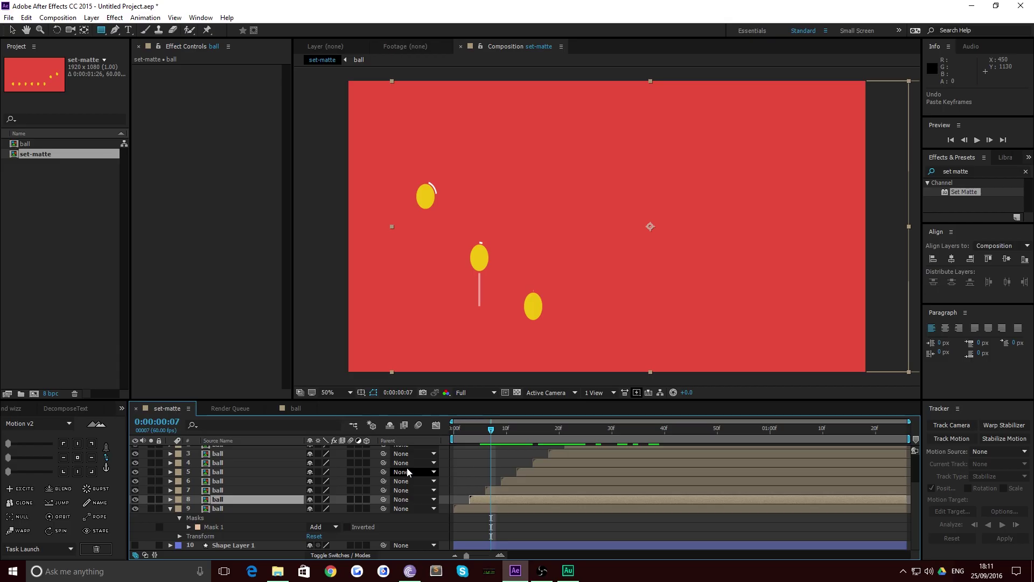
{"action": "mouse_move", "coordinate": [487, 423]}
{"action": "left_mouse_down"}
{"action": "mouse_move", "coordinate": [475, 429]}
{"action": "mouse_move", "coordinate": [490, 432]}
{"action": "left_mouse_up"}
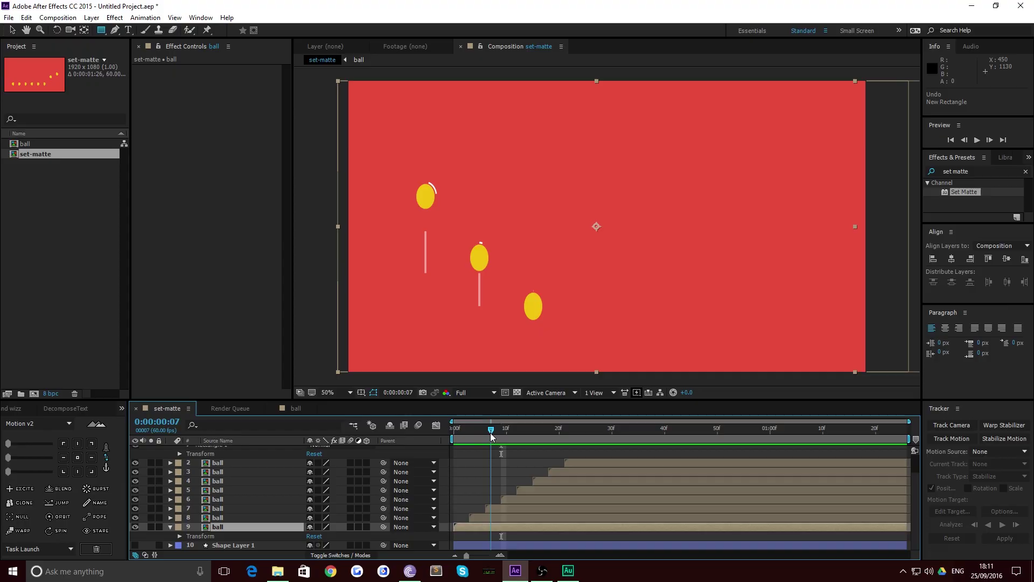
Return to the Selection tool and delete the leftover Shape Layer 2.
{"action": "left_click", "coordinate": [12, 30]}
{"action": "left_click", "coordinate": [309, 131]}
{"action": "scroll", "coordinate": [217, 458], "scroll_direction": "up", "scroll_amount": 2}
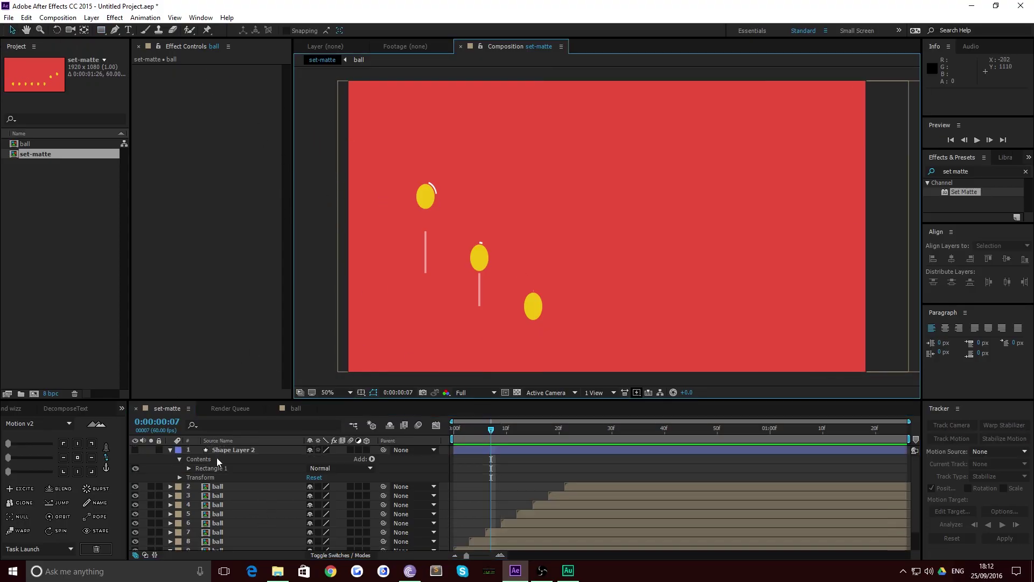
{"action": "left_click", "coordinate": [229, 451]}
{"action": "key", "text": "Delete"}
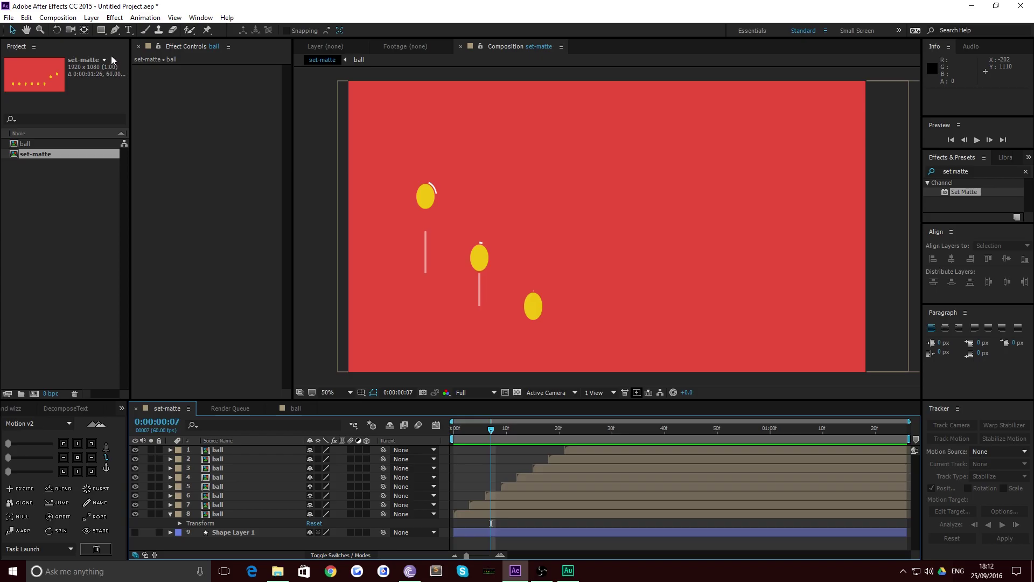
Draw a yellow rectangle covering the bottom strip of the composition.
{"action": "left_click", "coordinate": [101, 31]}
{"action": "left_click_drag", "start_coordinate": [490, 431], "coordinate": [454, 431]}
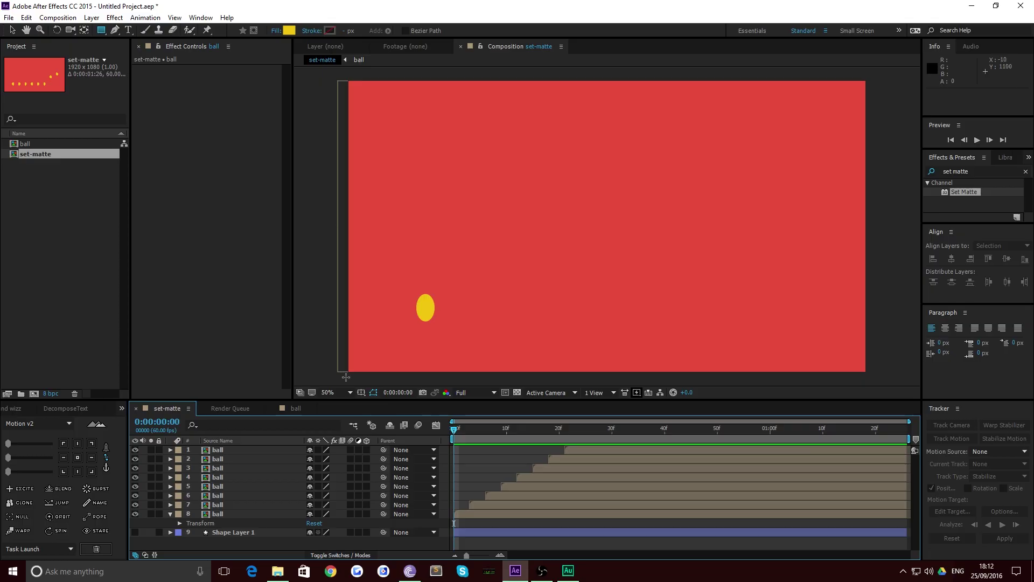
{"action": "left_click_drag", "start_coordinate": [346, 376], "coordinate": [871, 293]}
{"action": "left_click", "coordinate": [12, 32]}
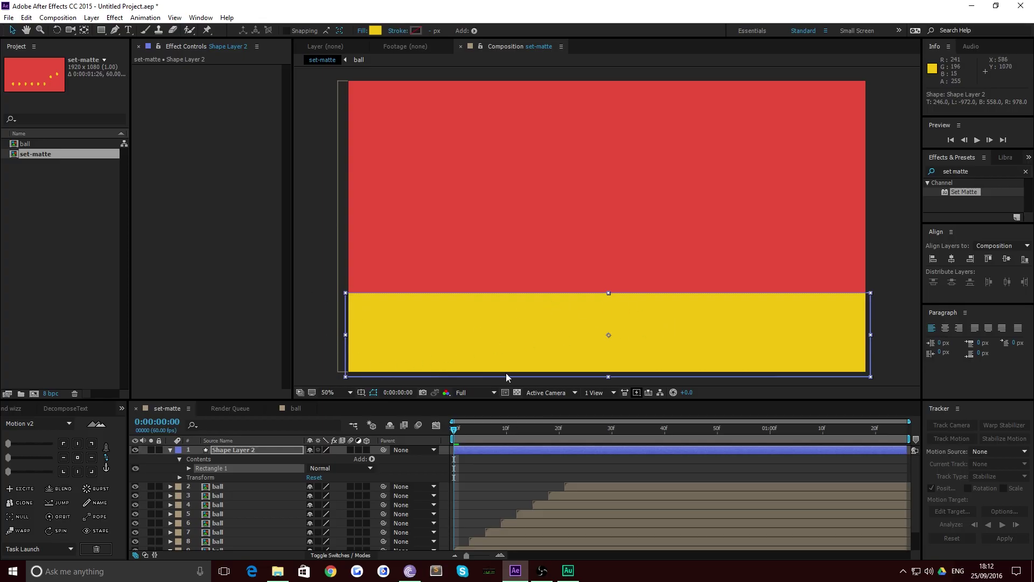
At frame 3, drag the Set Matte effect onto the bottom ball layer 9.
{"action": "left_click", "coordinate": [472, 434]}
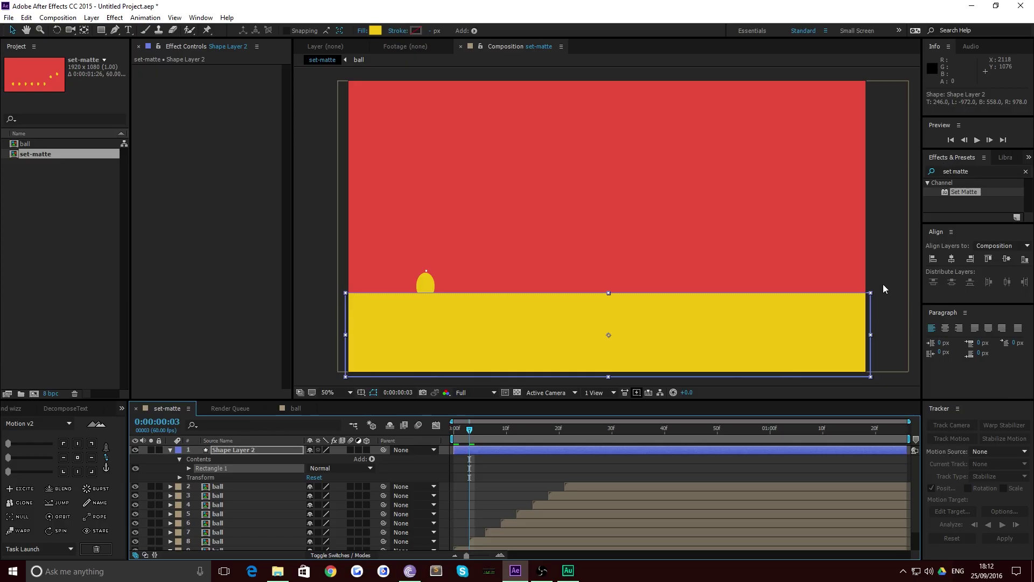
{"action": "scroll", "coordinate": [469, 467], "scroll_direction": "down", "scroll_amount": 2}
{"action": "left_click_drag", "start_coordinate": [962, 193], "coordinate": [217, 527]}
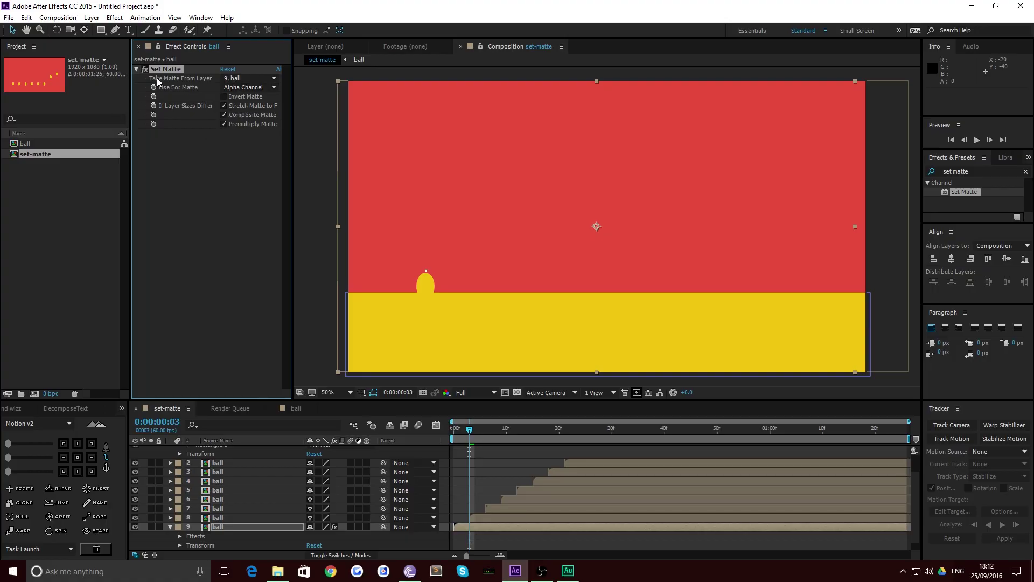
Set Take Matte From Layer to Shape Layer 2 and enable Invert Matte, scrubbing to verify.
{"action": "left_click", "coordinate": [234, 79]}
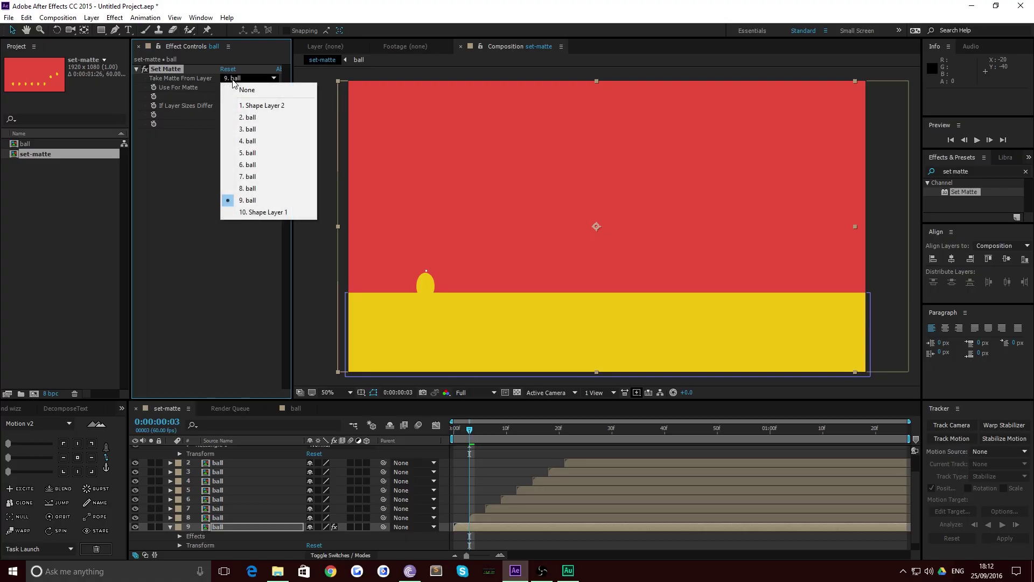
{"action": "left_click", "coordinate": [276, 106]}
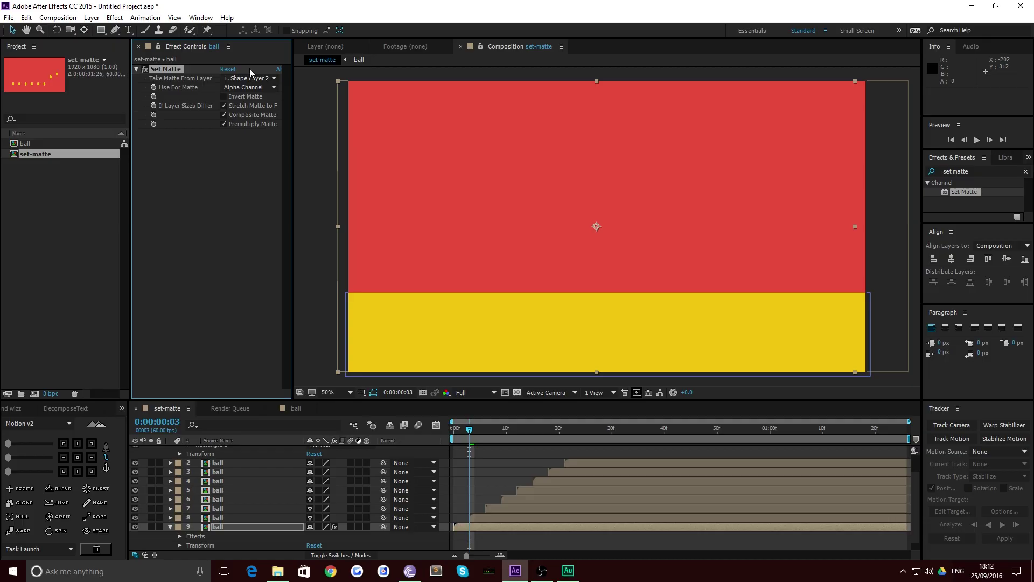
{"action": "left_click_drag", "start_coordinate": [473, 437], "coordinate": [529, 446]}
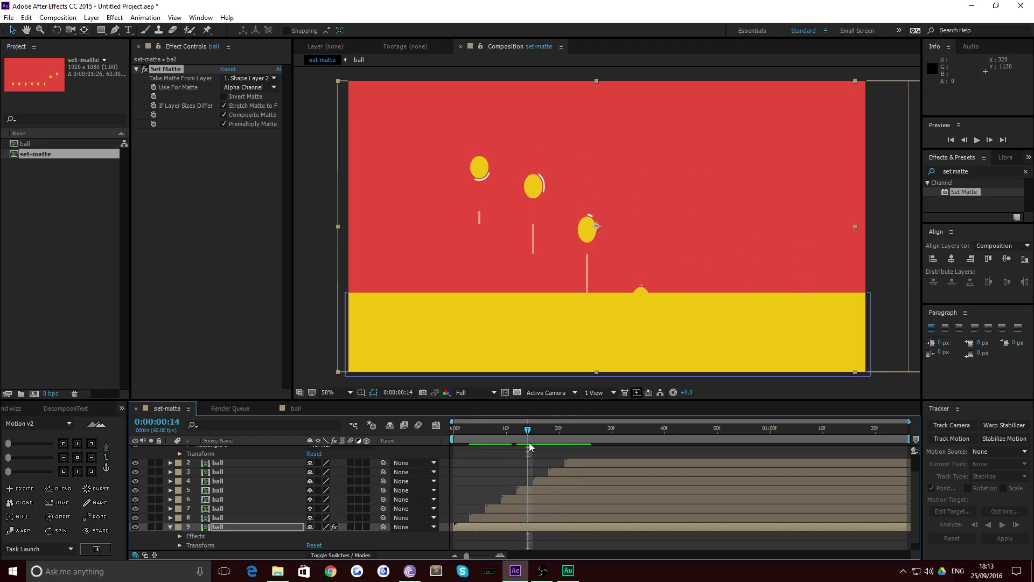
{"action": "left_click", "coordinate": [224, 96]}
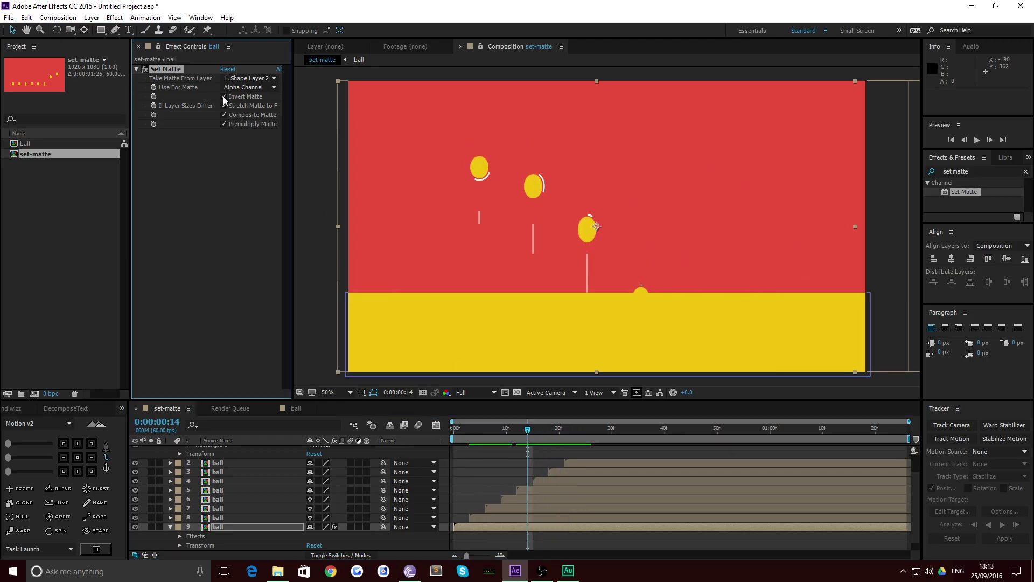
{"action": "left_click_drag", "start_coordinate": [521, 431], "coordinate": [548, 438]}
{"action": "scroll", "coordinate": [283, 483], "scroll_direction": "up", "scroll_amount": 3}
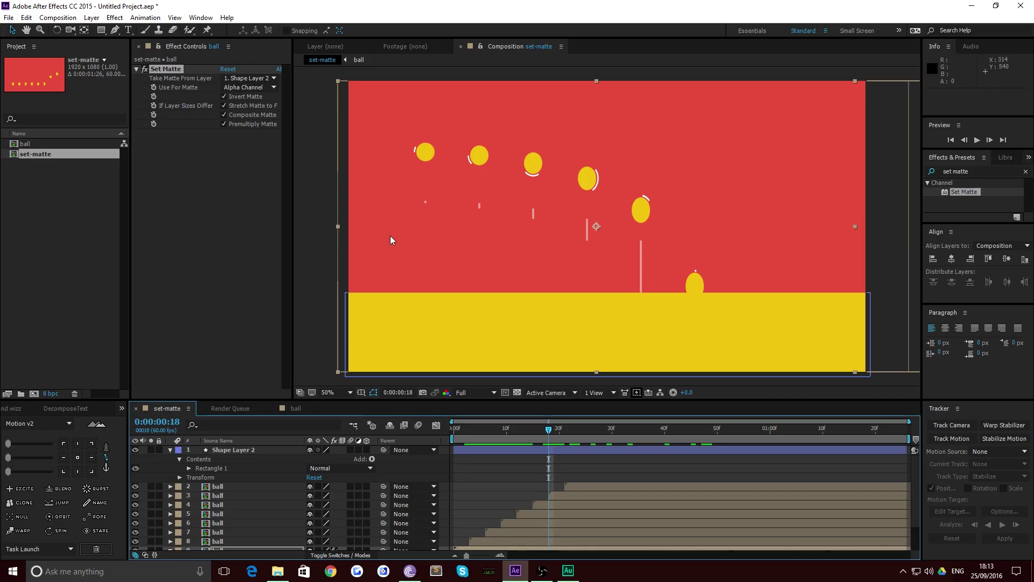
Hide Shape Layer 2 and select the bottom ball's Set Matte effect for copying.
{"action": "left_click", "coordinate": [135, 451]}
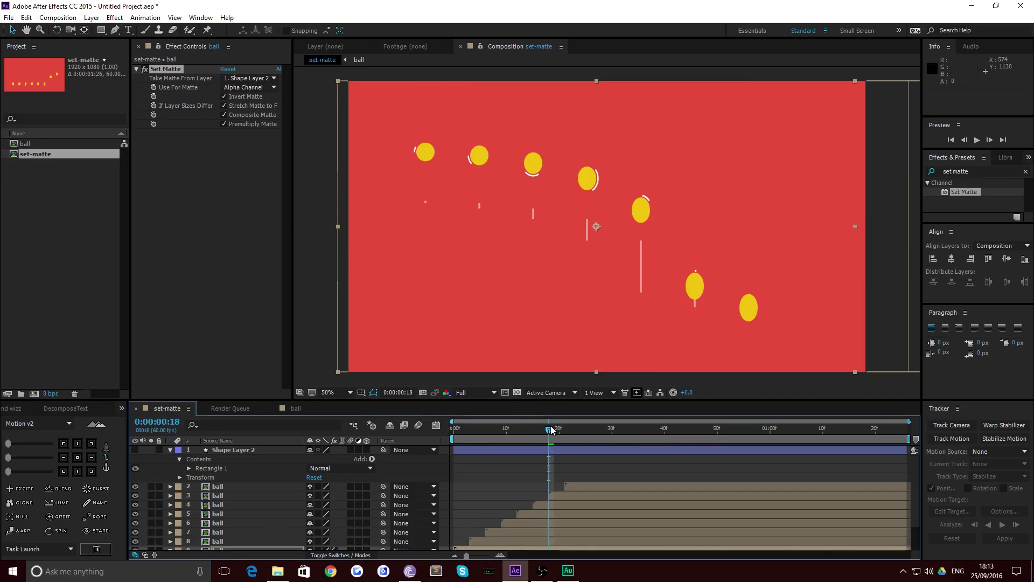
{"action": "left_click_drag", "start_coordinate": [550, 431], "coordinate": [468, 461]}
{"action": "scroll", "coordinate": [468, 460], "scroll_direction": "down", "scroll_amount": 2}
{"action": "left_click", "coordinate": [179, 85]}
{"action": "left_click", "coordinate": [175, 78]}
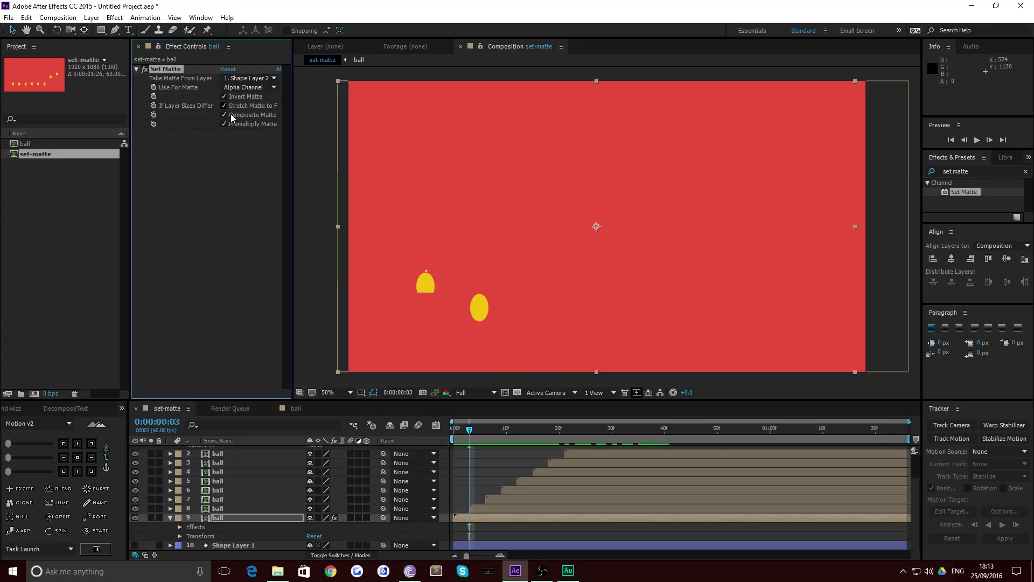
Paste Set Matte onto ball layers 8 through 2, then scrub to check all balls.
{"action": "key", "text": "ctrl+Up"}
{"action": "key", "text": "ctrl+v"}
{"action": "key", "text": "ctrl+Up"}
{"action": "key", "text": "ctrl+v"}
{"action": "key", "text": "ctrl+Up"}
{"action": "key", "text": "ctrl+v"}
{"action": "key", "text": "ctrl+Up"}
{"action": "key", "text": "ctrl+v"}
{"action": "key", "text": "ctrl+Up"}
{"action": "key", "text": "ctrl+v"}
{"action": "key", "text": "ctrl+Up"}
{"action": "key", "text": "ctrl+v"}
{"action": "key", "text": "ctrl+Up"}
{"action": "key", "text": "ctrl+v"}
{"action": "scroll", "coordinate": [239, 470], "scroll_direction": "up", "scroll_amount": 2}
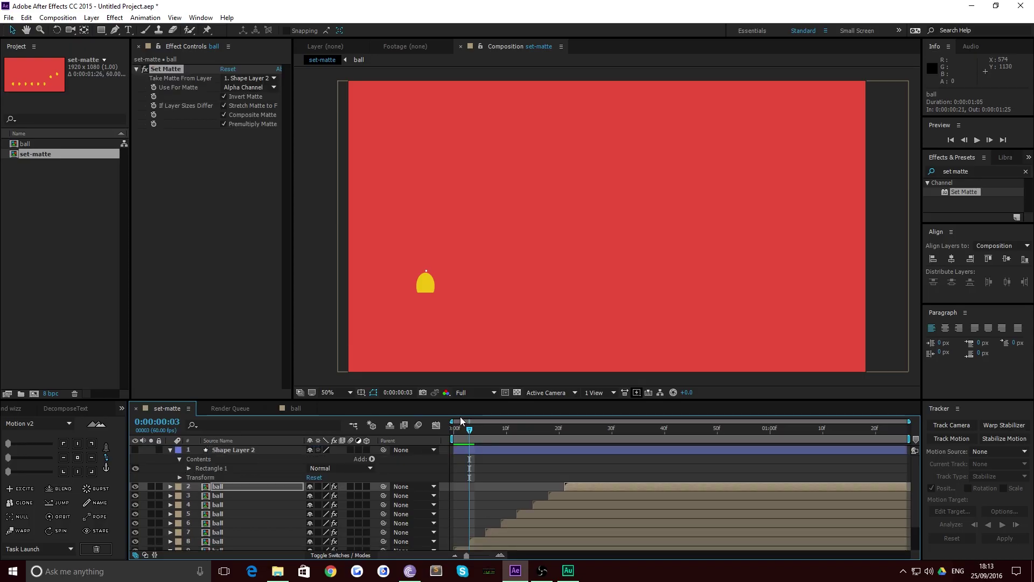
{"action": "left_click_drag", "start_coordinate": [469, 428], "coordinate": [547, 417]}
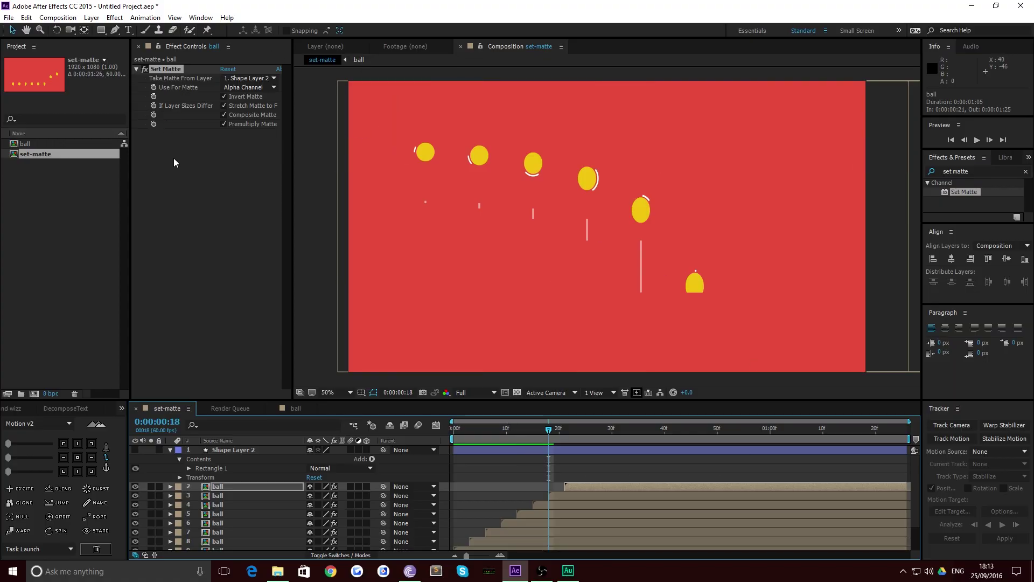
Show Shape Layer 2, drag the rectangle higher, hide it again, and scrub to frame 12.
{"action": "left_click", "coordinate": [234, 449]}
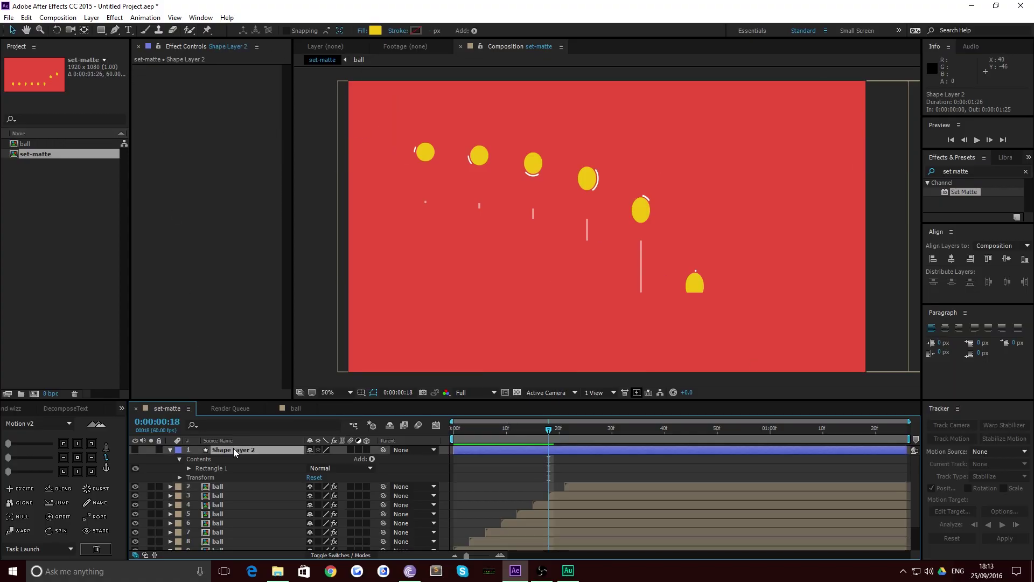
{"action": "left_click", "coordinate": [136, 449]}
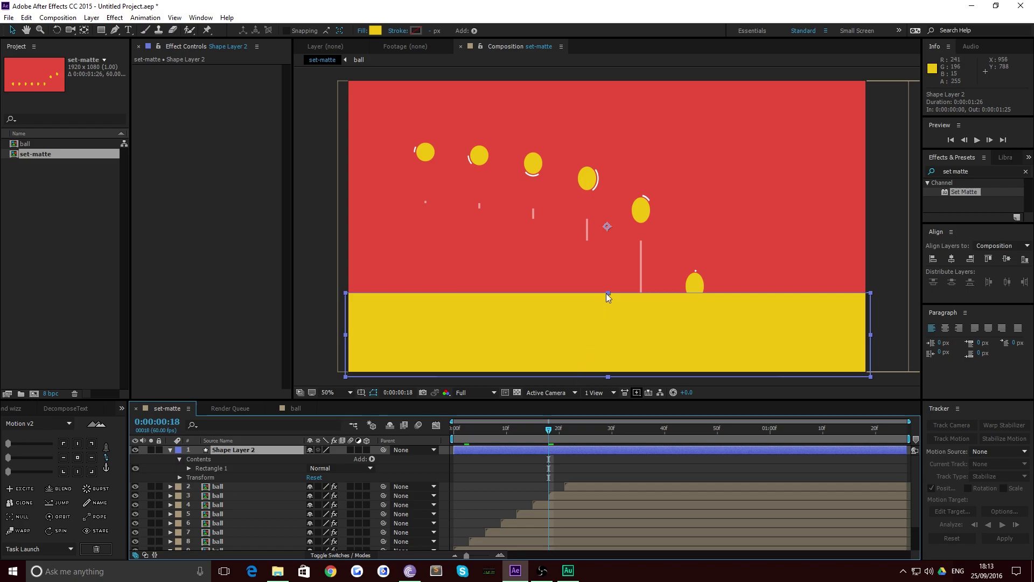
{"action": "left_click_drag", "start_coordinate": [621, 352], "coordinate": [600, 376]}
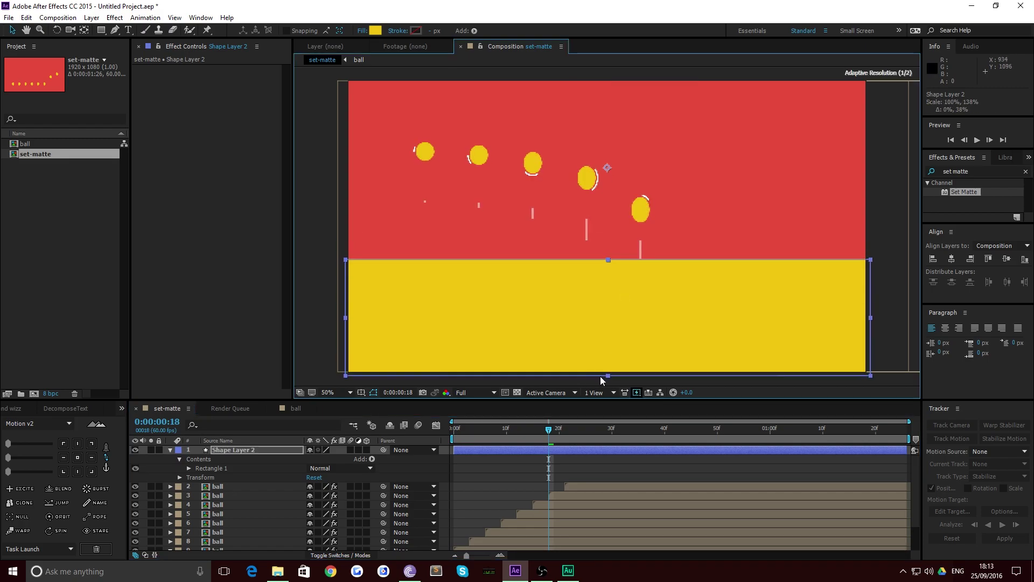
{"action": "left_click", "coordinate": [135, 450]}
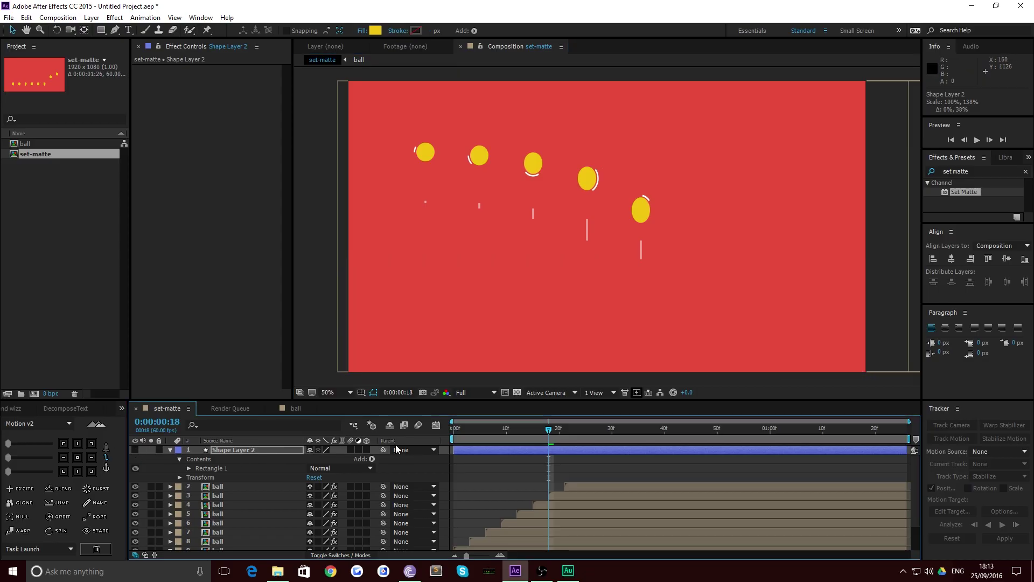
{"action": "left_click_drag", "start_coordinate": [547, 431], "coordinate": [622, 436]}
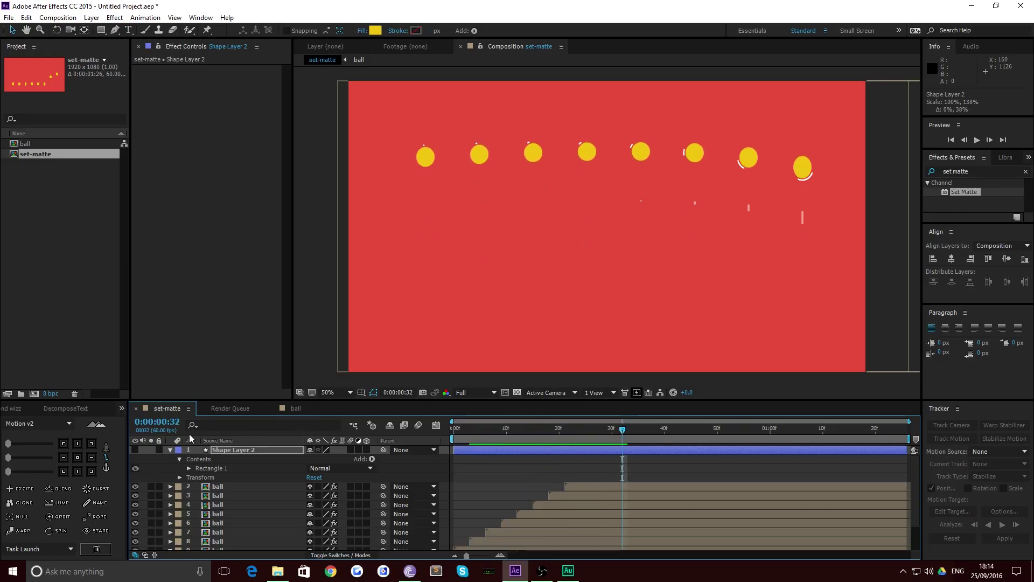
Lower the yellow rectangle, nudge it up slightly, hide it, and preview the bounce.
{"action": "left_click", "coordinate": [135, 450]}
{"action": "left_click_drag", "start_coordinate": [603, 297], "coordinate": [602, 363]}
{"action": "left_click", "coordinate": [612, 431]}
{"action": "left_click_drag", "start_coordinate": [612, 433], "coordinate": [490, 439]}
{"action": "left_click_drag", "start_coordinate": [558, 362], "coordinate": [556, 348]}
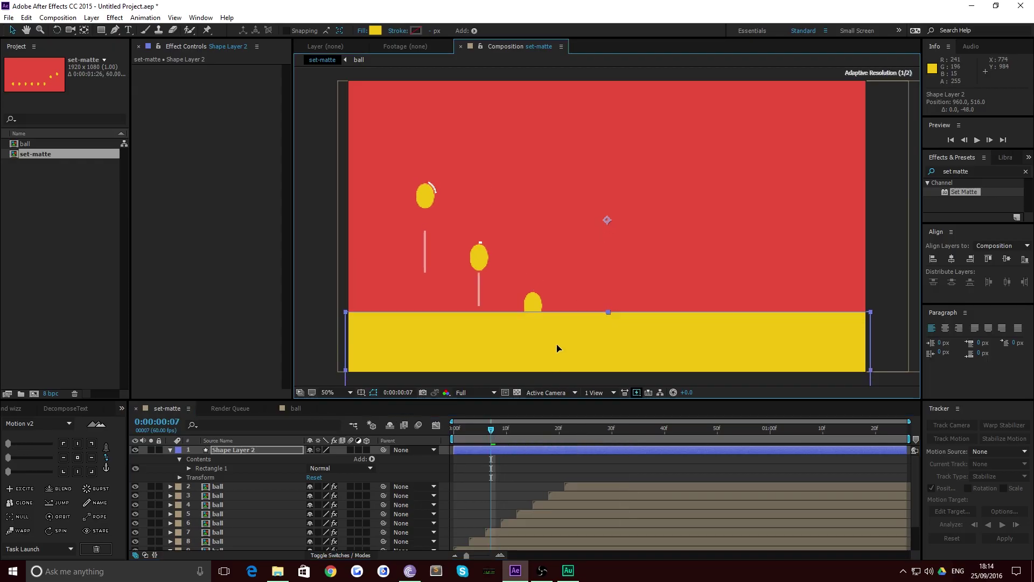
{"action": "left_click", "coordinate": [135, 450]}
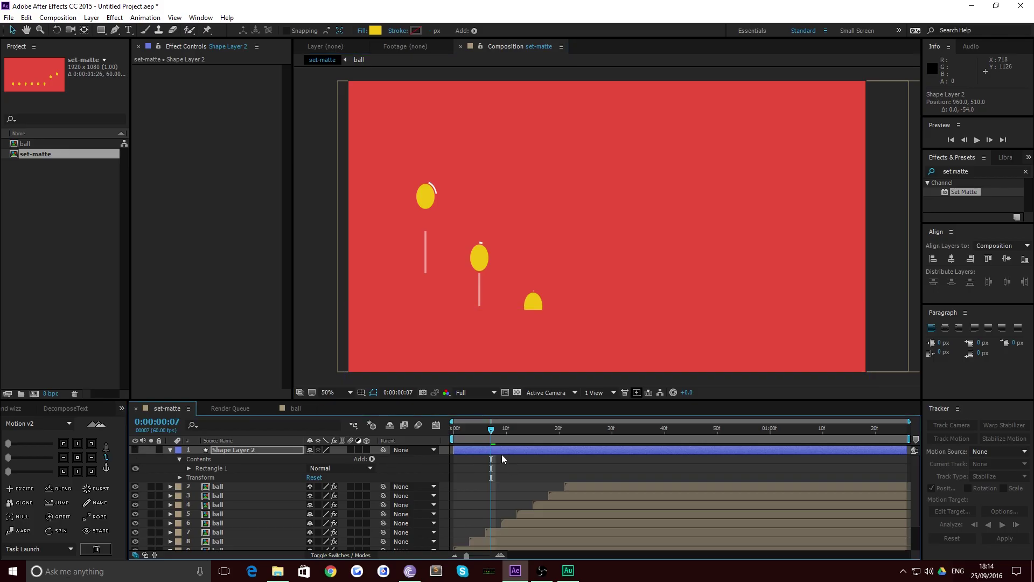
{"action": "key", "text": "space"}
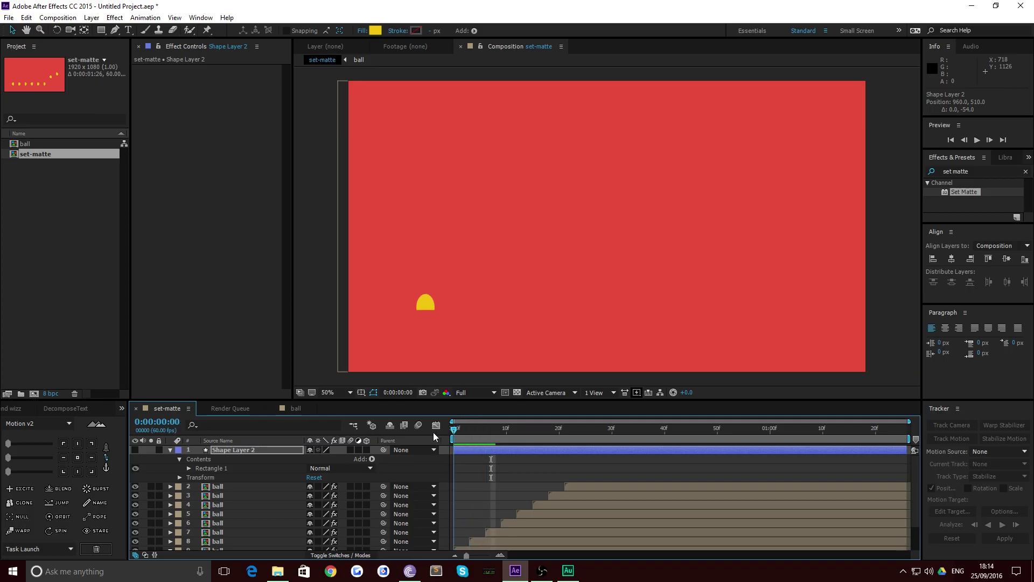